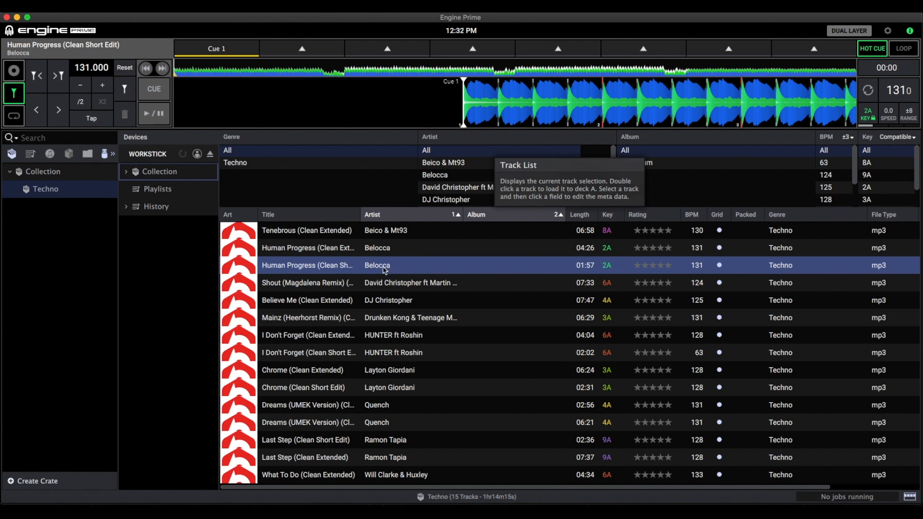
# Step: Play the loaded track briefly, return to its start, and shift the beatgrid's downbeat by whole beats in both directions
pyautogui.press('space')
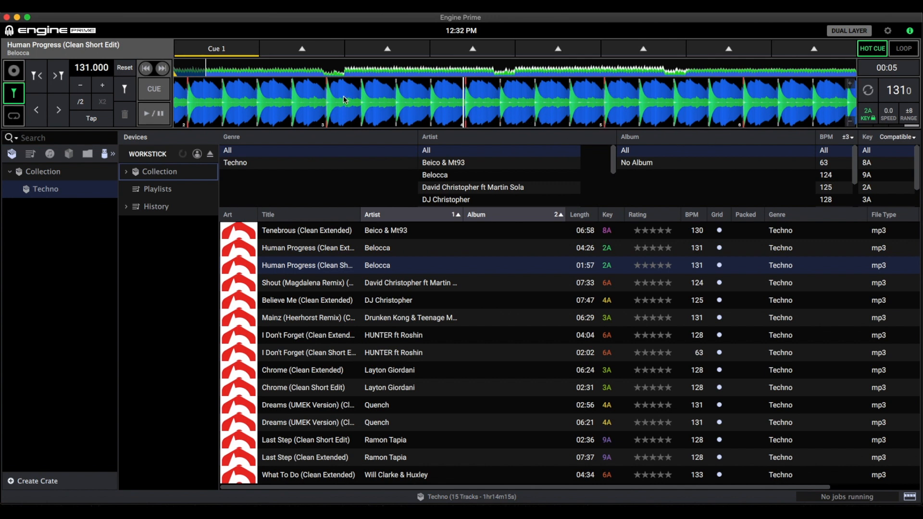
pyautogui.moveTo(271, 102); pyautogui.dragTo(374, 119)
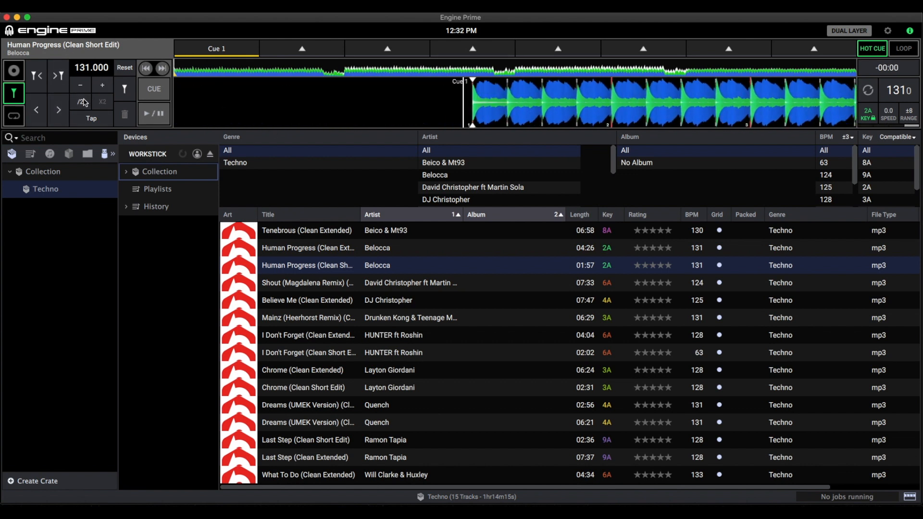
pyautogui.click(58, 80)
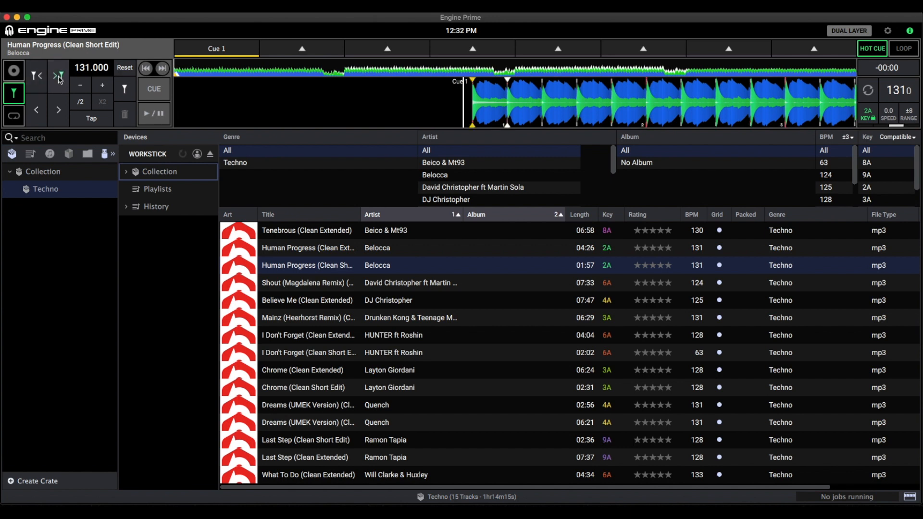
pyautogui.click(58, 79)
pyautogui.click(58, 80)
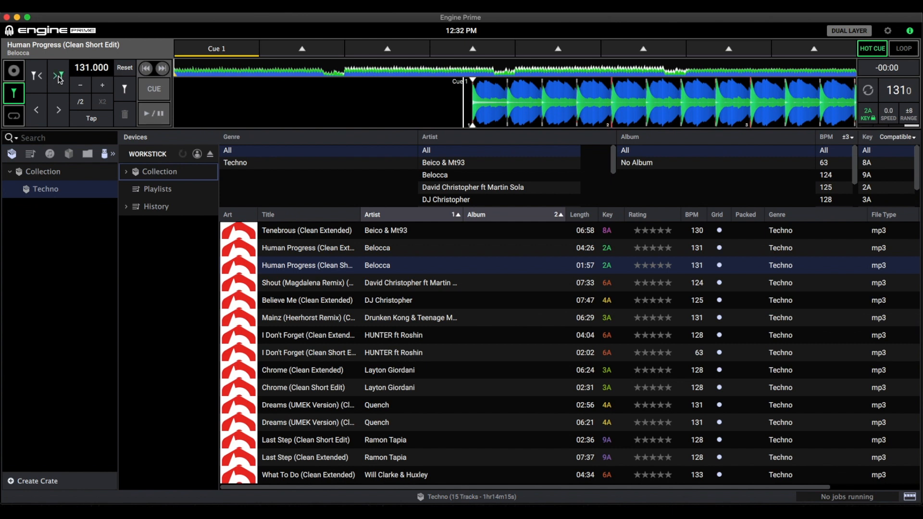
pyautogui.click(42, 80)
pyautogui.click(43, 79)
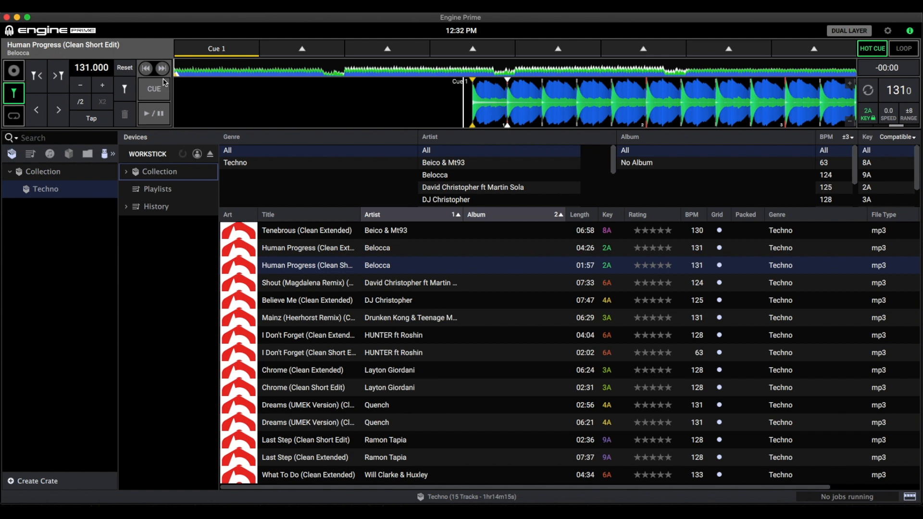
pyautogui.click(37, 75)
# Step: Nudge the beatgrid in fine increments in both directions and realign its first downbeat marker with the track's first beat
pyautogui.click(53, 115)
pyautogui.click(54, 115)
pyautogui.click(53, 115)
pyautogui.click(54, 115)
pyautogui.click(54, 115)
pyautogui.click(37, 115)
pyautogui.click(36, 115)
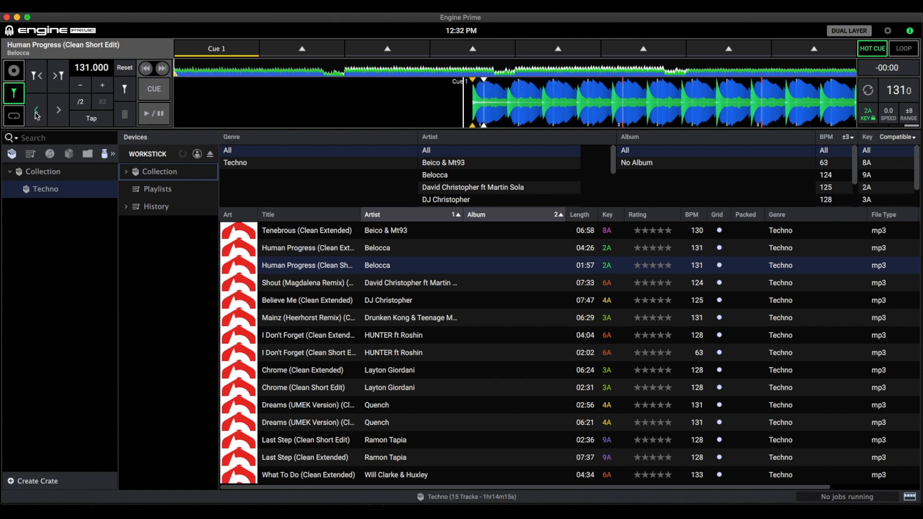
pyautogui.click(36, 115)
pyautogui.click(37, 115)
pyautogui.click(36, 115)
pyautogui.click(37, 114)
pyautogui.click(37, 115)
pyautogui.click(59, 115)
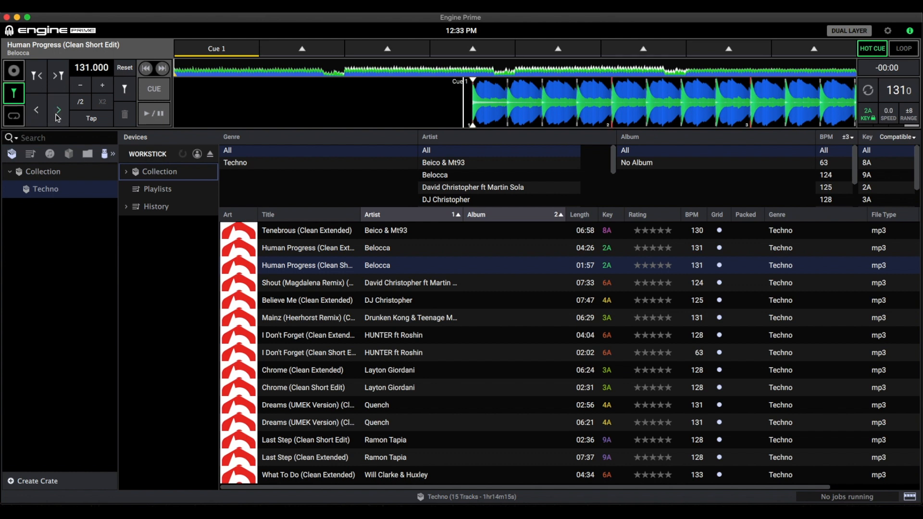
pyautogui.moveTo(518, 114); pyautogui.dragTo(534, 113)
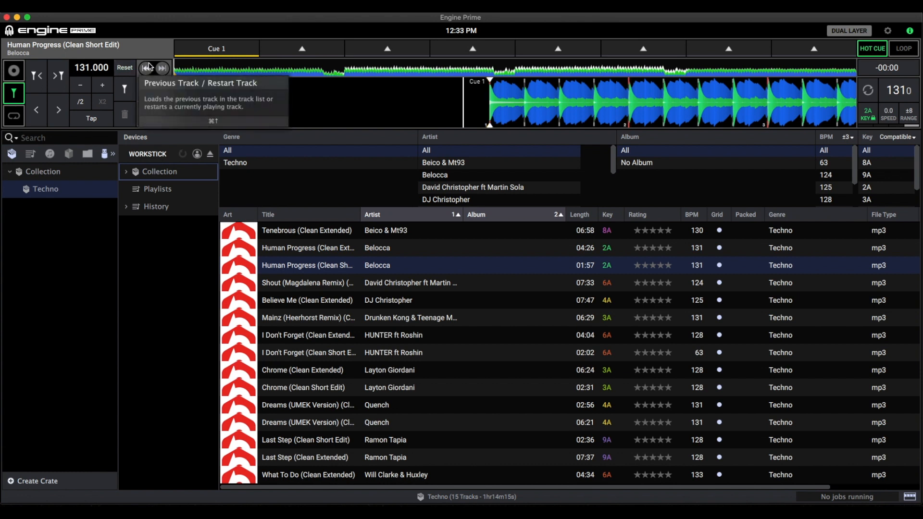
# Step: Load I Don't Forget (Clean Extended) and check how its beatgrid lines up over the opening bars
pyautogui.doubleClick(321, 339)
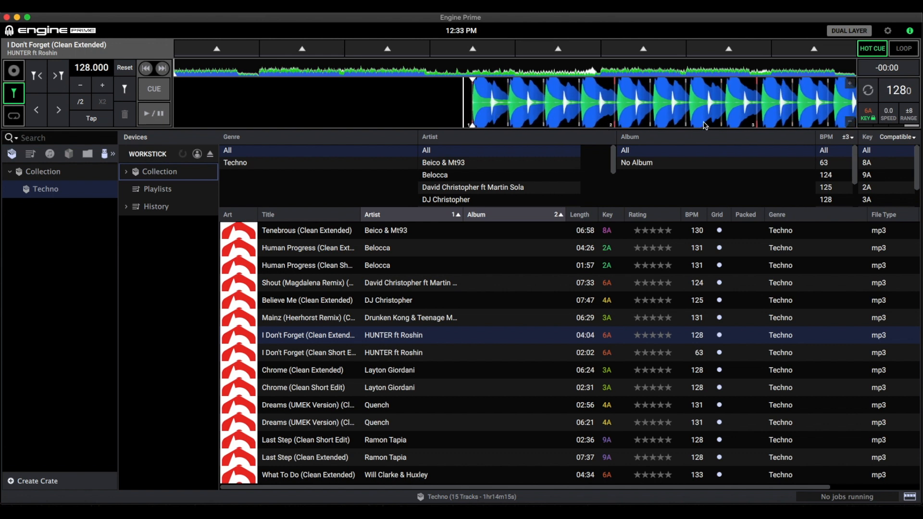
pyautogui.moveTo(745, 120); pyautogui.dragTo(858, 106)
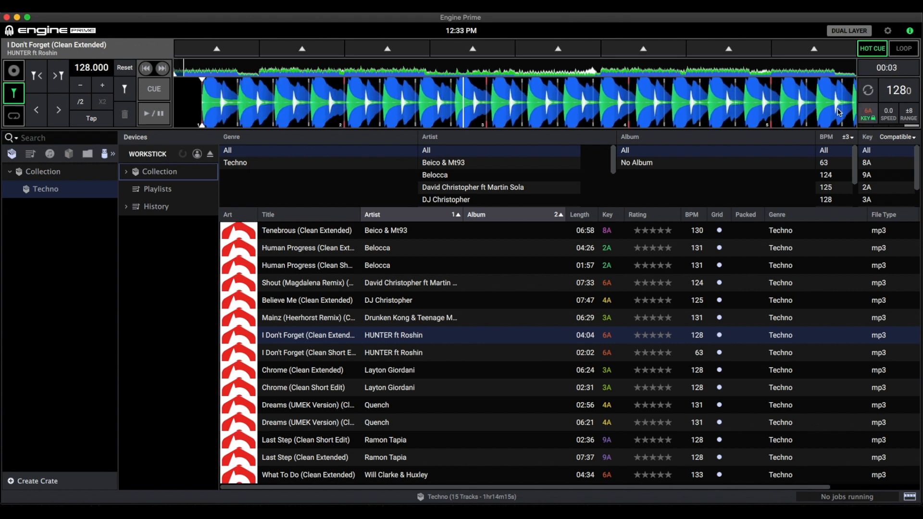
pyautogui.moveTo(716, 115); pyautogui.dragTo(570, 133)
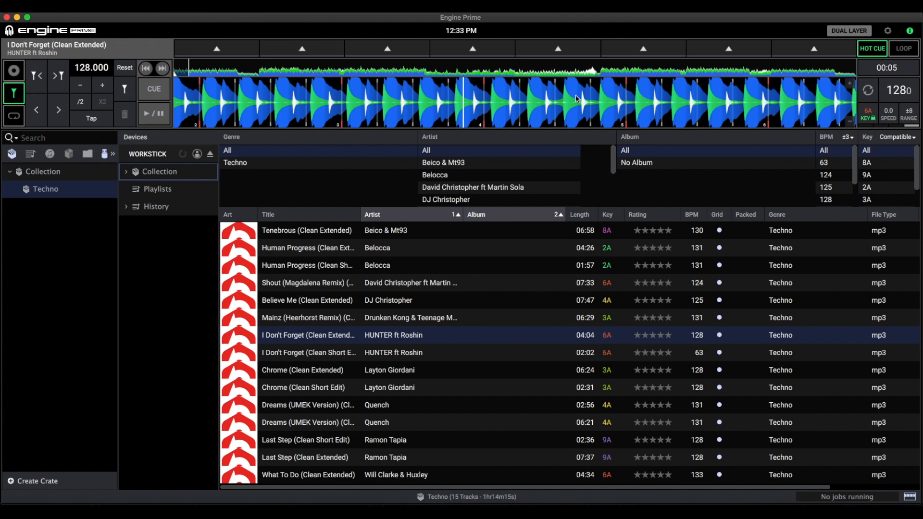
pyautogui.moveTo(188, 70); pyautogui.dragTo(178, 71)
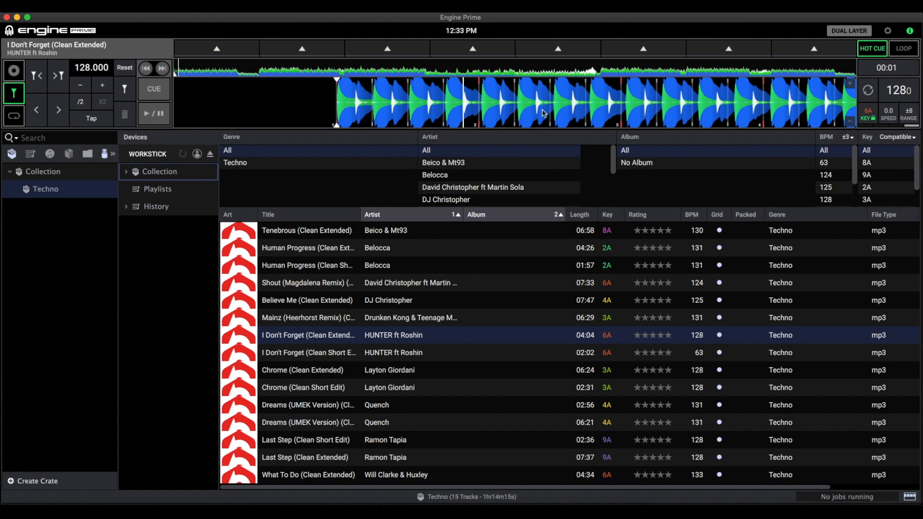
# Step: Set the BPM of I Don't Forget (Clean Extended) to 124 and check the grid against the beats further into the track
pyautogui.click(82, 70)
pyautogui.moveTo(81, 66); pyautogui.dragTo(110, 69)
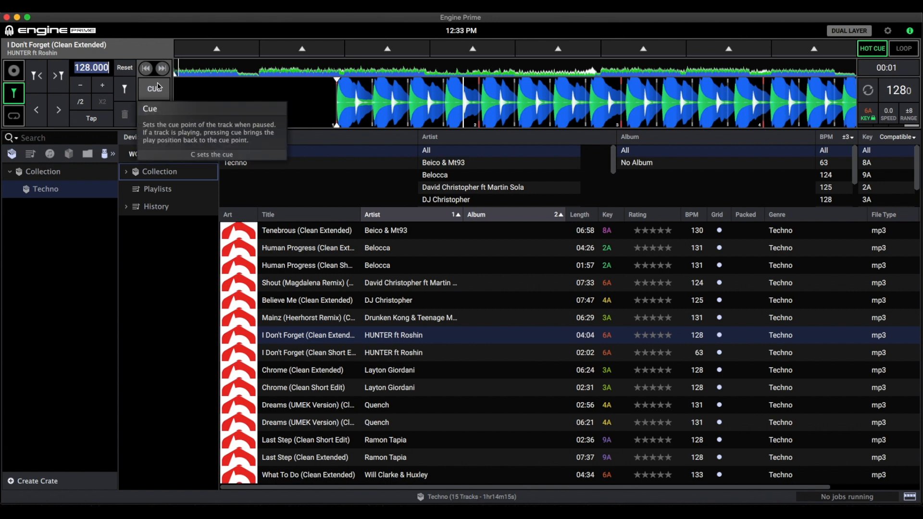
pyautogui.write('124')
pyautogui.press('Return')
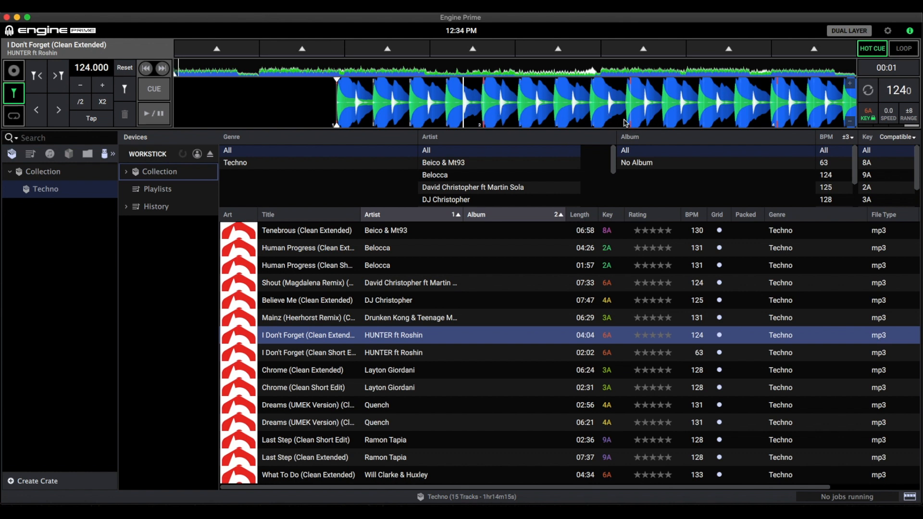
pyautogui.moveTo(800, 110); pyautogui.dragTo(110, 110)
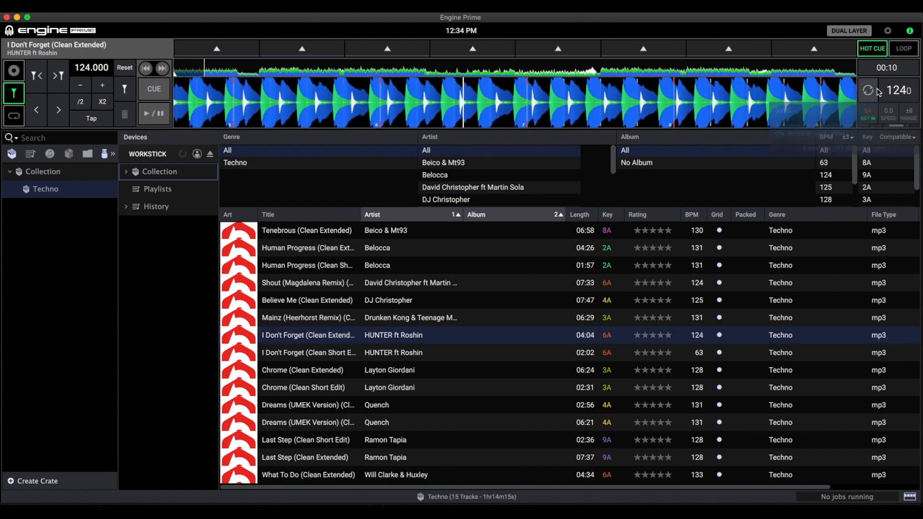
pyautogui.moveTo(681, 98); pyautogui.dragTo(369, 99)
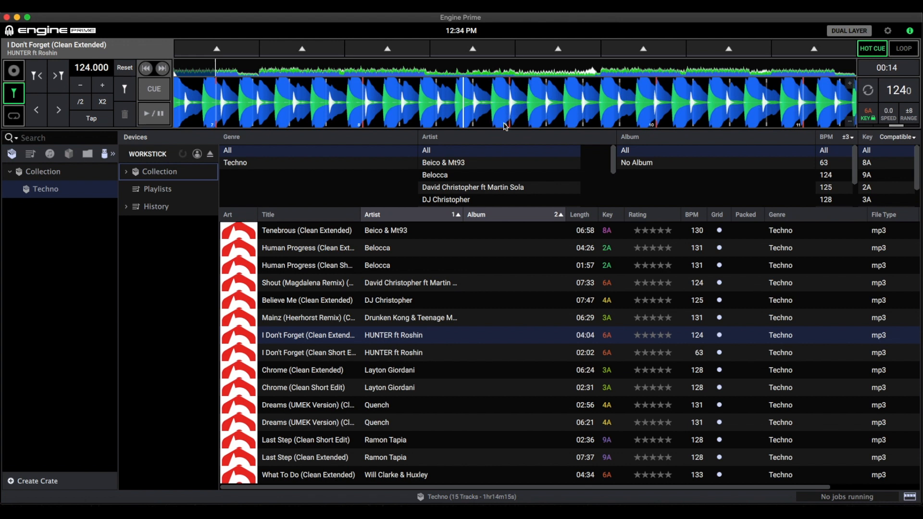
# Step: Set the BPM of I Don't Forget (Clean Extended) to 126
pyautogui.doubleClick(77, 72)
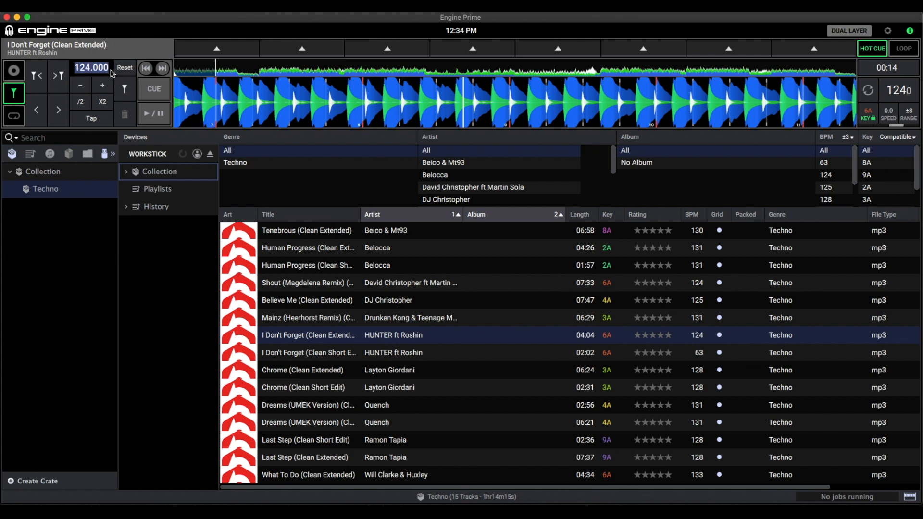
pyautogui.write('126')
pyautogui.press('Return')
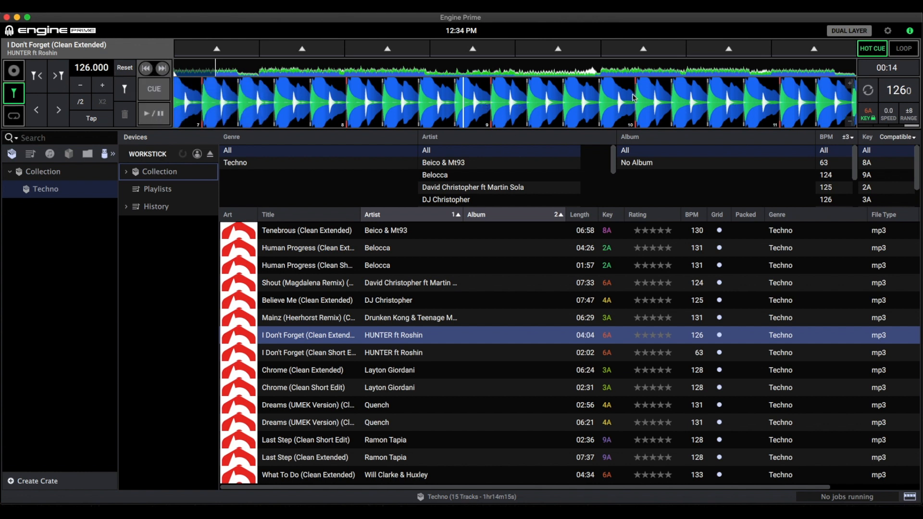
# Step: Check the beatgrid at several points through the track, return to the start, and try shifting the downbeat one beat forward and back
pyautogui.click(297, 72)
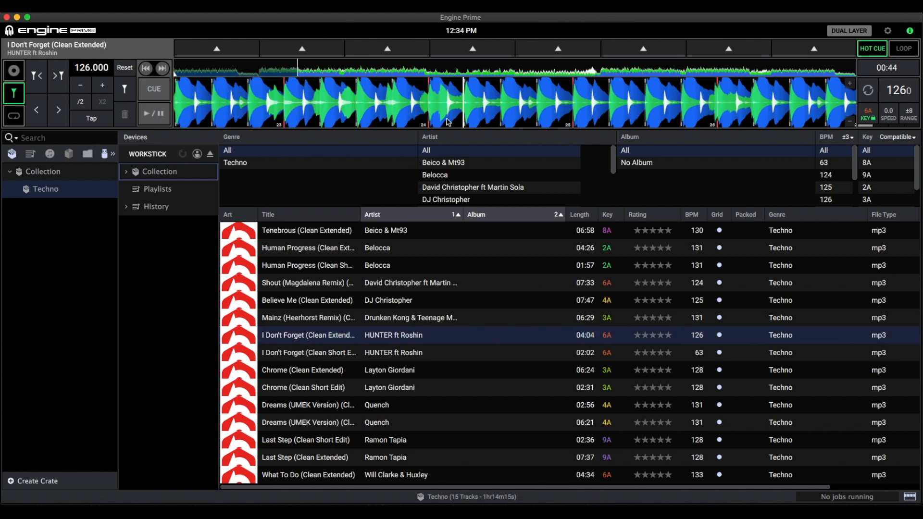
pyautogui.click(387, 73)
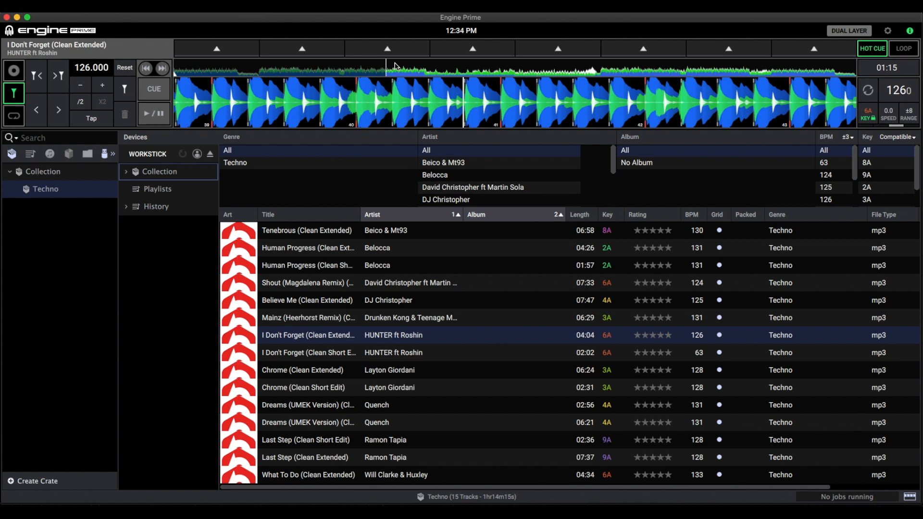
pyautogui.click(631, 72)
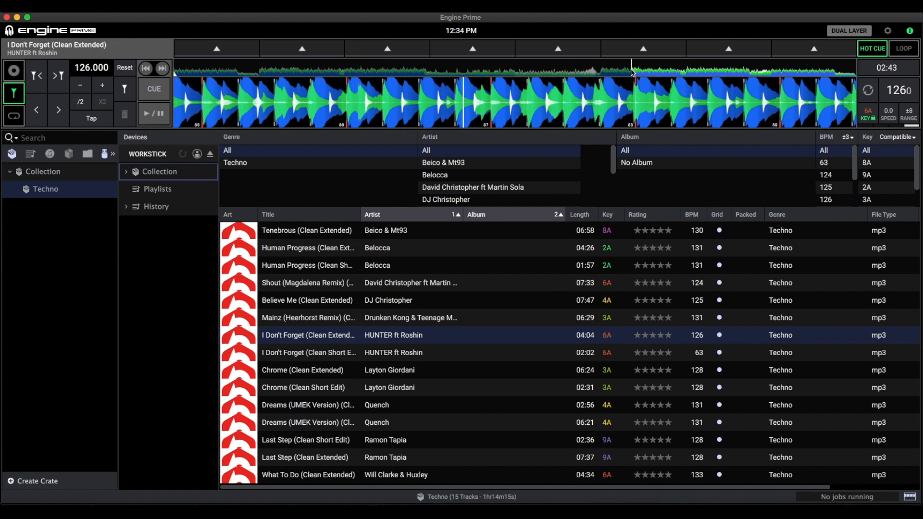
pyautogui.moveTo(780, 112); pyautogui.dragTo(378, 111)
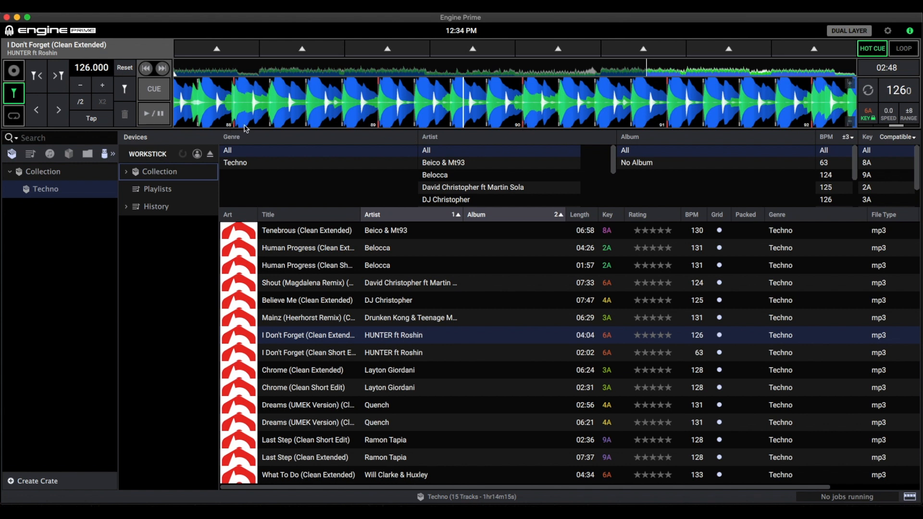
pyautogui.moveTo(213, 71); pyautogui.dragTo(168, 73)
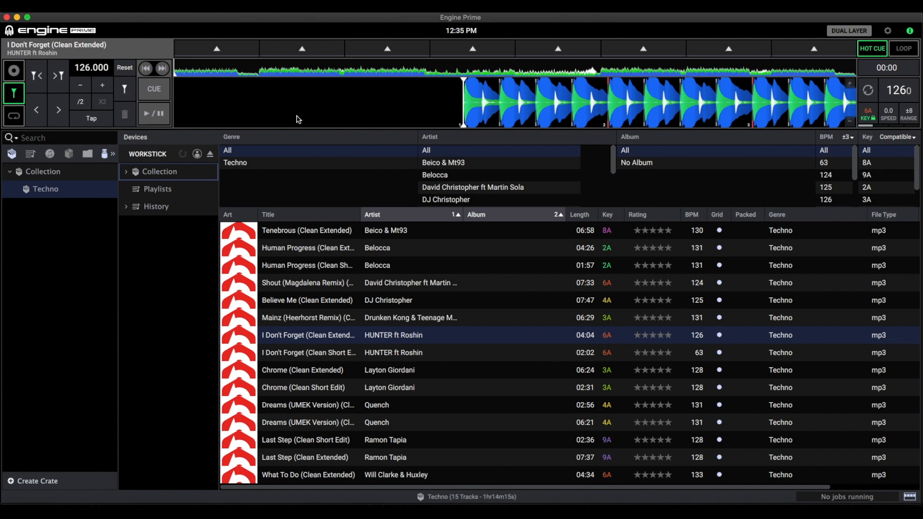
pyautogui.click(58, 76)
pyautogui.click(36, 74)
# Step: Load I Don't Forget (Clean Short Edit), inspect its beatgrid spacing over the opening bars, and double its BPM to 126
pyautogui.doubleClick(296, 356)
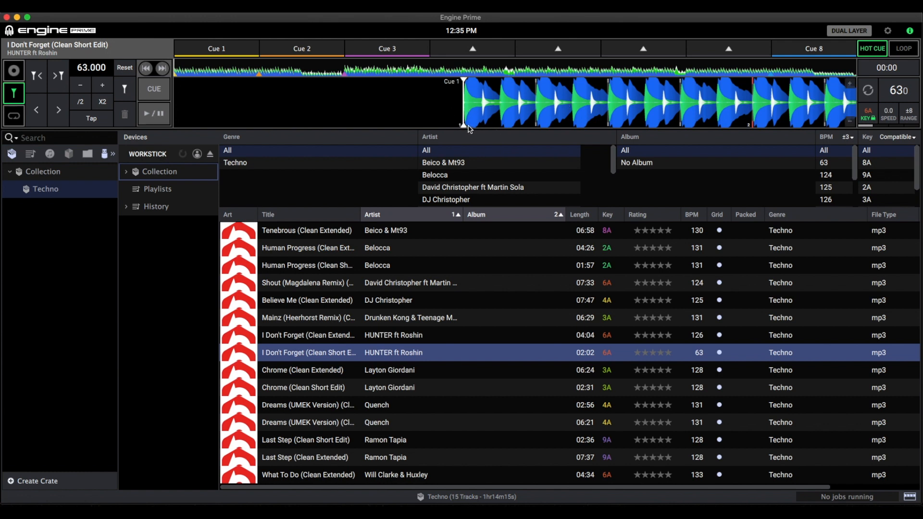
pyautogui.click(753, 125)
pyautogui.moveTo(753, 125); pyautogui.dragTo(427, 94)
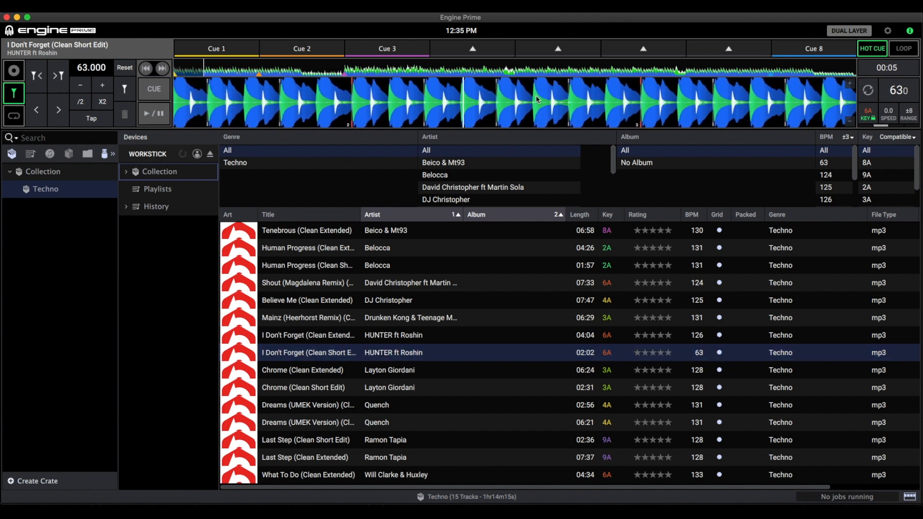
pyautogui.moveTo(611, 107); pyautogui.dragTo(546, 118)
pyautogui.moveTo(217, 109); pyautogui.dragTo(447, 106)
pyautogui.moveTo(202, 124); pyautogui.dragTo(205, 94)
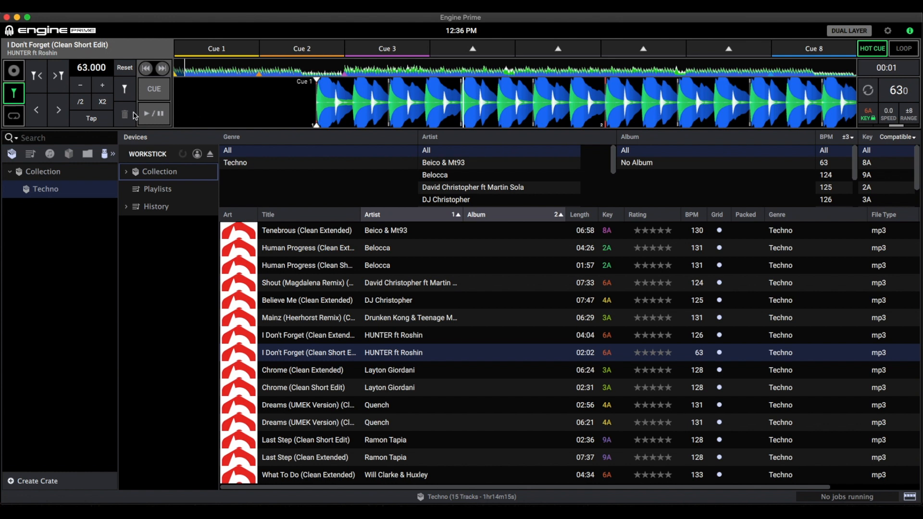
pyautogui.click(104, 103)
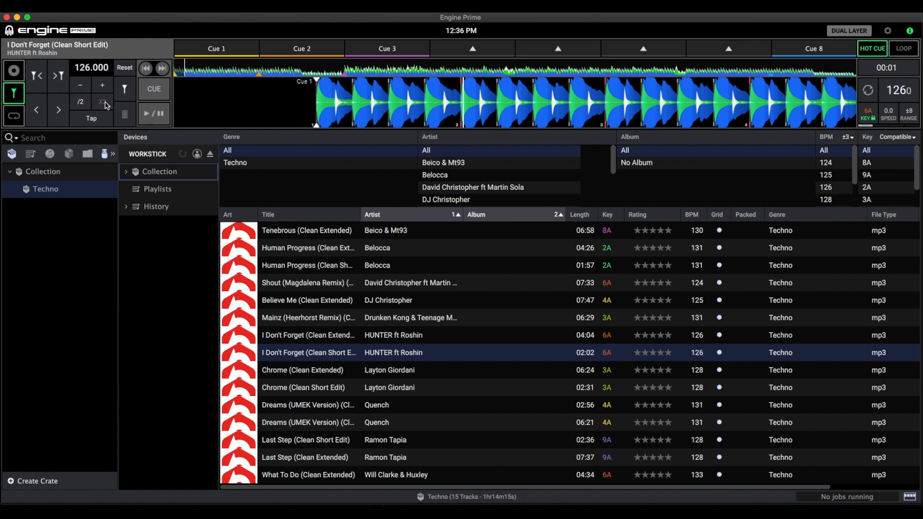
# Step: Check the doubled beatgrid against the beats at the start, middle and later parts of the short edit
pyautogui.moveTo(331, 94); pyautogui.dragTo(359, 95)
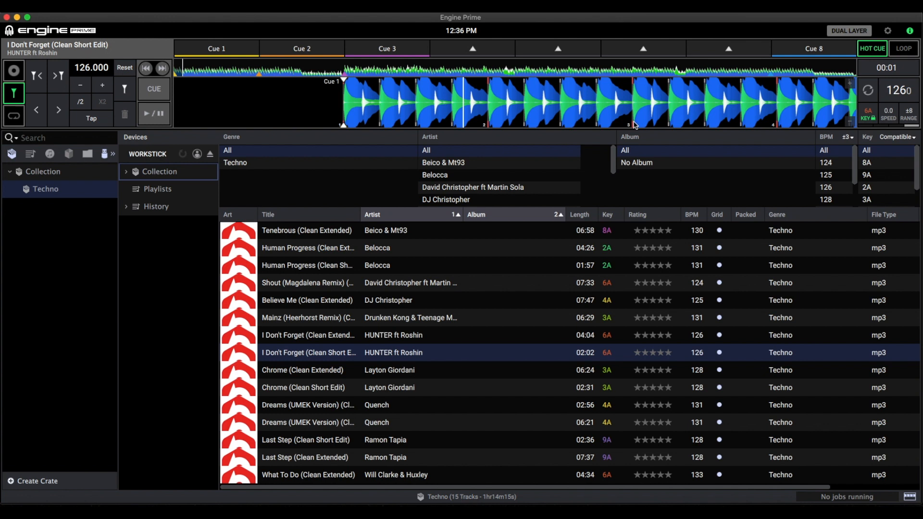
pyautogui.moveTo(768, 105); pyautogui.dragTo(532, 77)
pyautogui.click(413, 70)
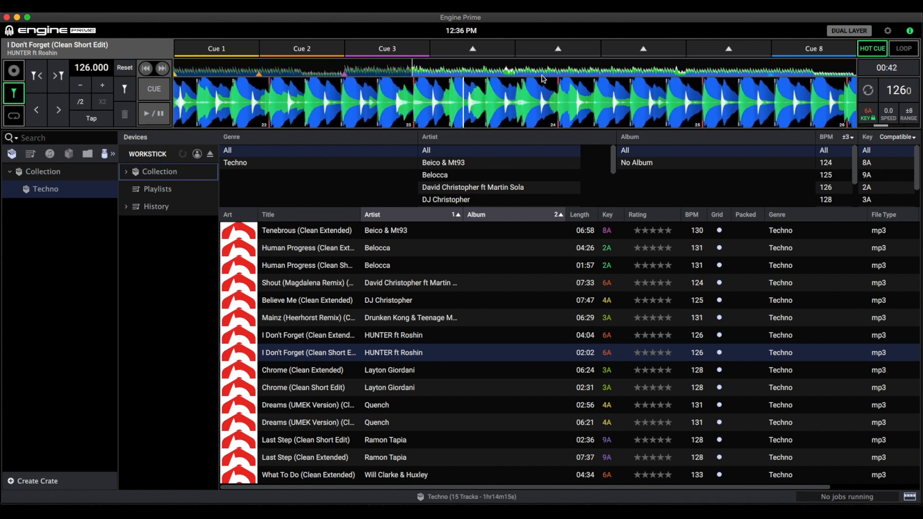
pyautogui.click(547, 73)
pyautogui.click(620, 73)
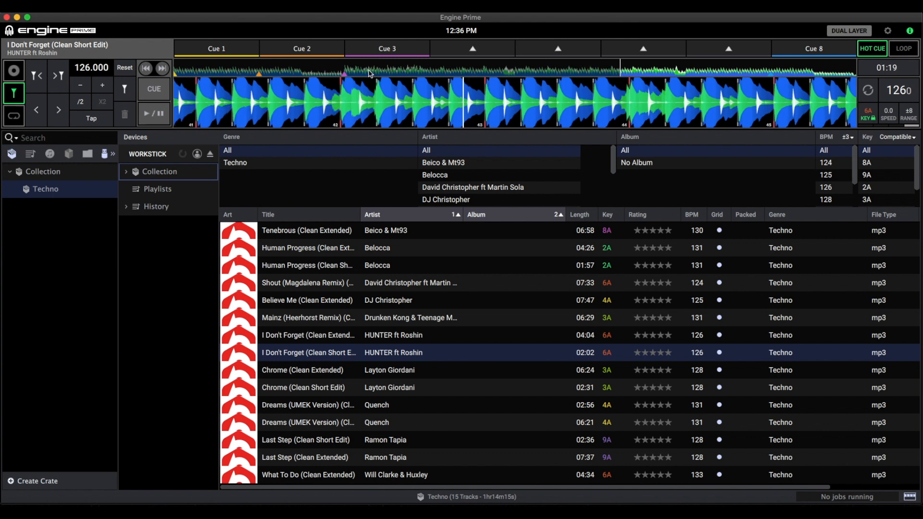
pyautogui.click(230, 73)
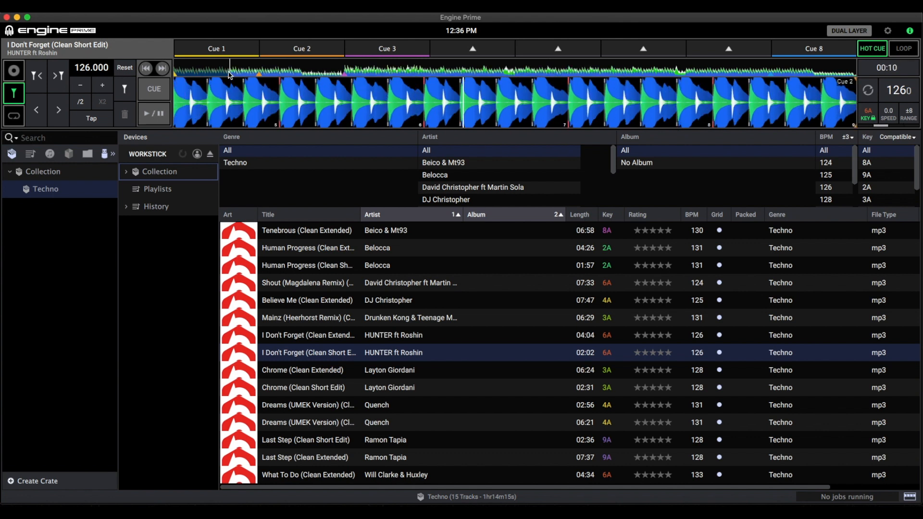
# Step: Load Believe Me (Clean Extended), I Don't Forget (Clean Extended) and its Clean Short Edit in turn to compare their beatgrids
pyautogui.doubleClick(291, 302)
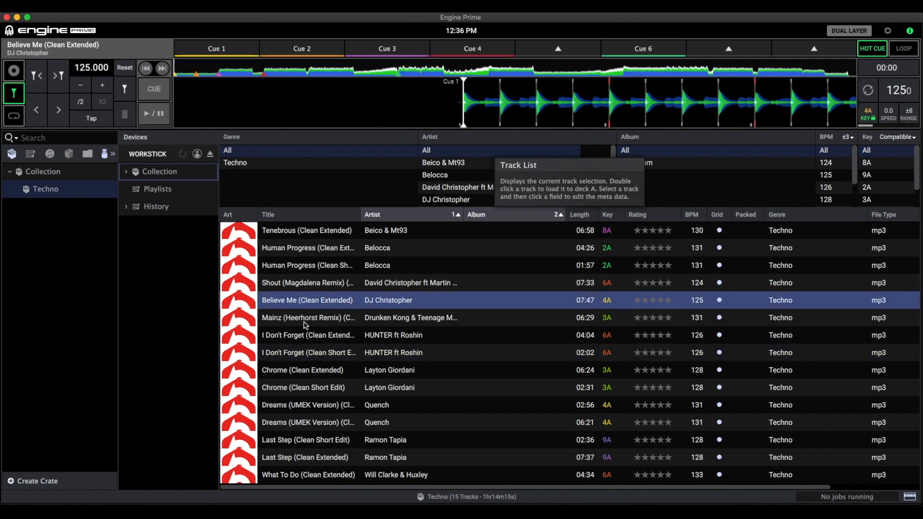
pyautogui.doubleClick(309, 337)
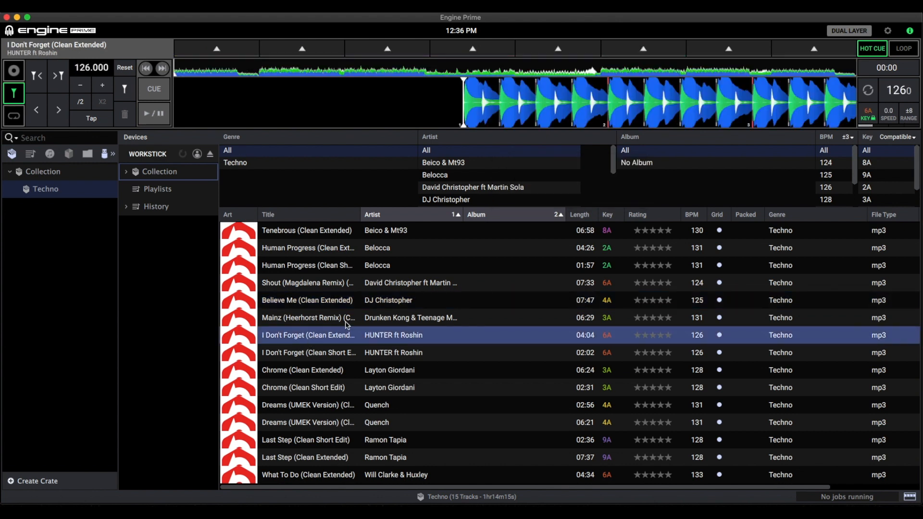
pyautogui.doubleClick(305, 353)
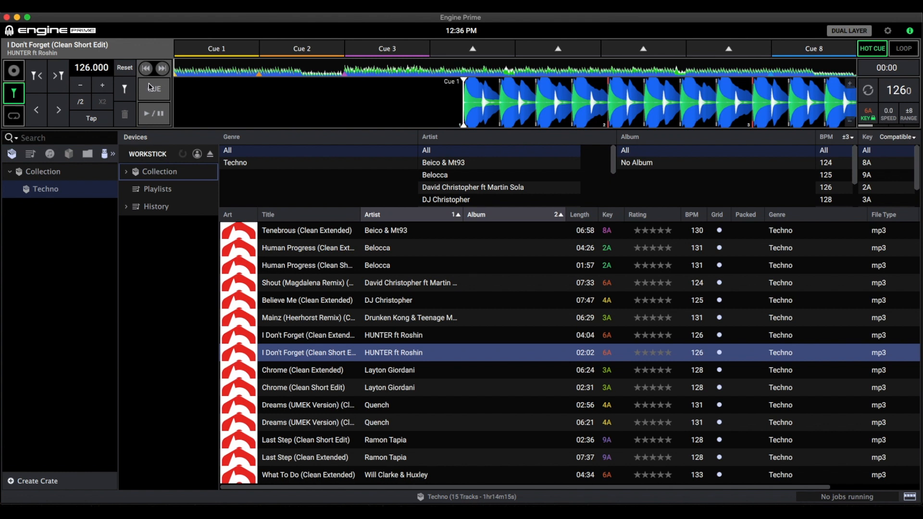